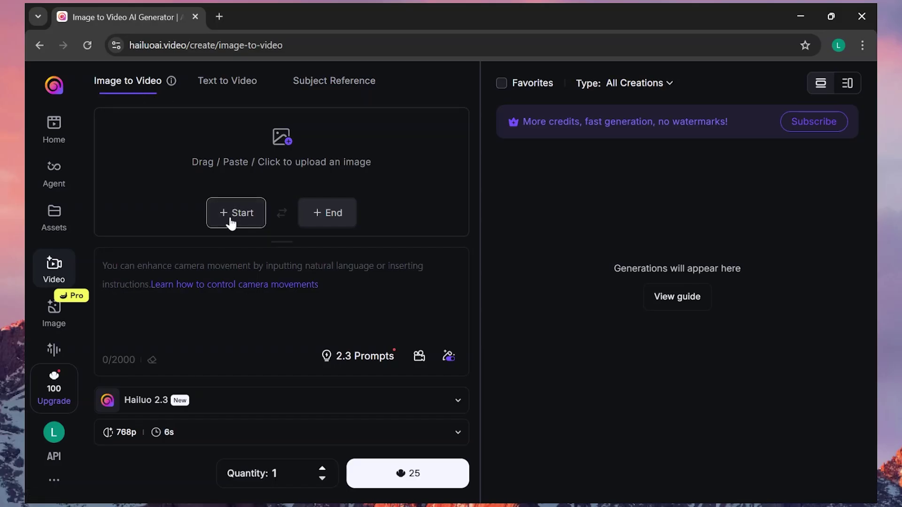
Step: Upload the joran-quinten forest JPG from the Downloads folder as the video's start frame
{"action": "mouse_move", "coordinate": [319, 223]}
{"action": "left_click", "coordinate": [223, 214]}
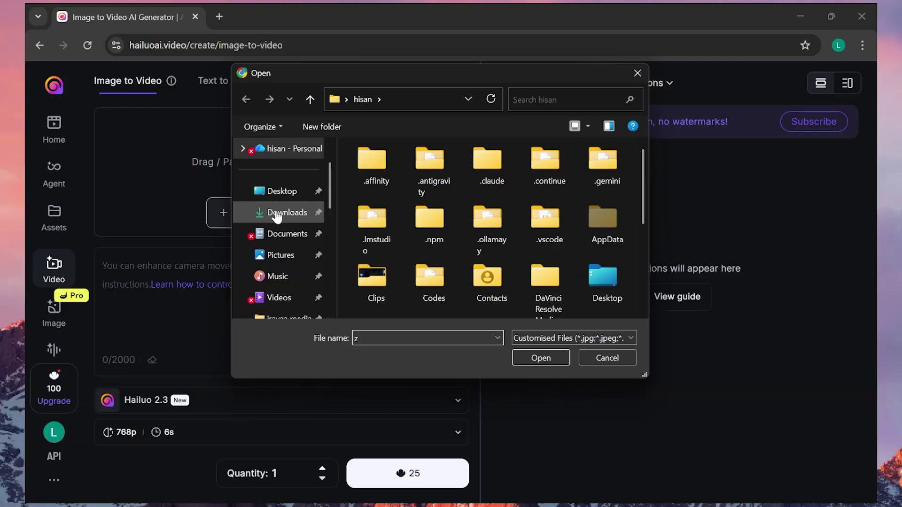
{"action": "left_click", "coordinate": [287, 214]}
{"action": "left_click", "coordinate": [373, 188]}
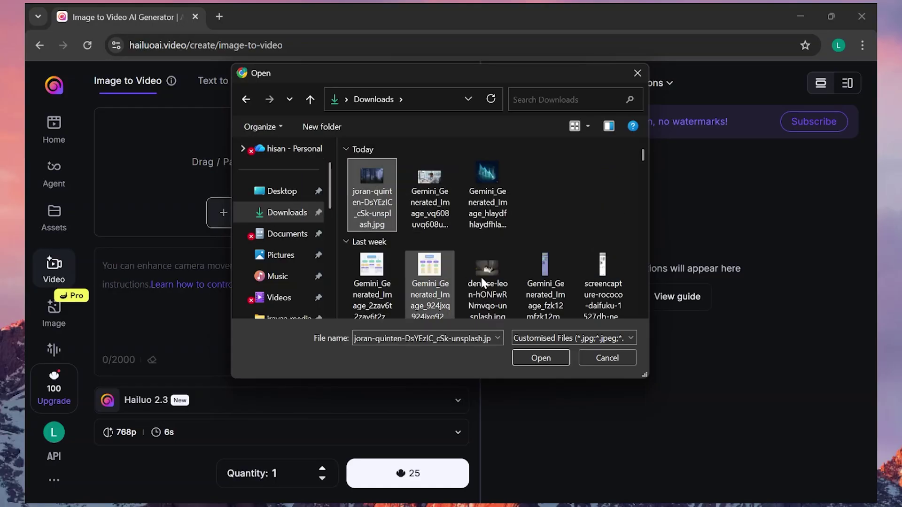
{"action": "left_click", "coordinate": [535, 358]}
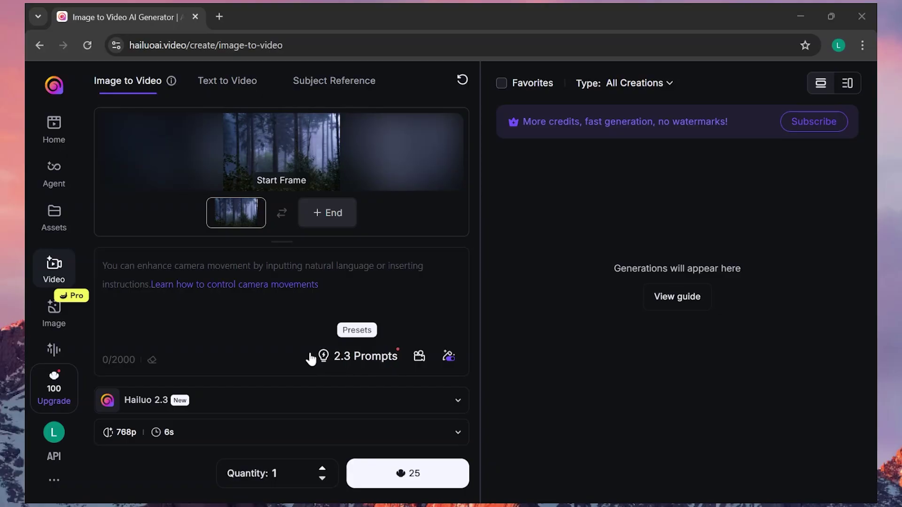
Step: Examine the 2.3 prompt presets and the cinematic and free-selection camera movements available for the video
{"action": "left_click", "coordinate": [358, 358]}
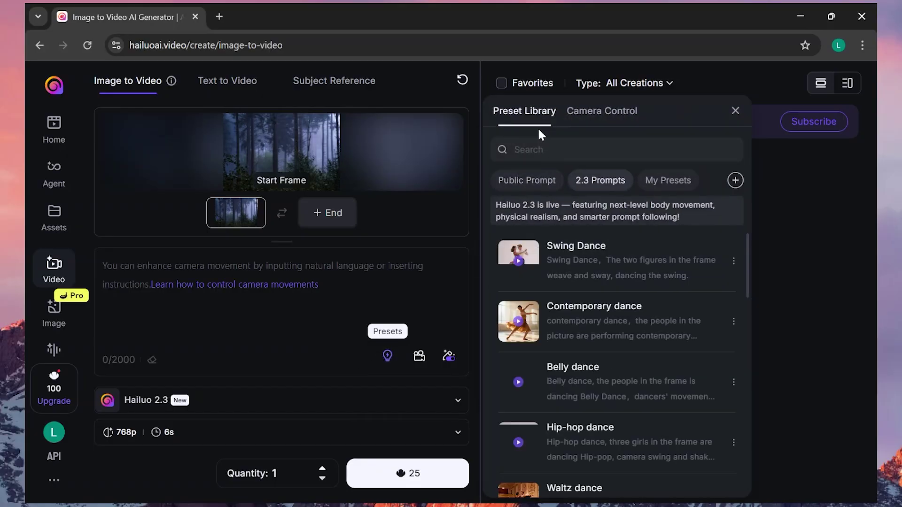
{"action": "scroll", "coordinate": [614, 359], "scroll_direction": "down", "scroll_amount": 3}
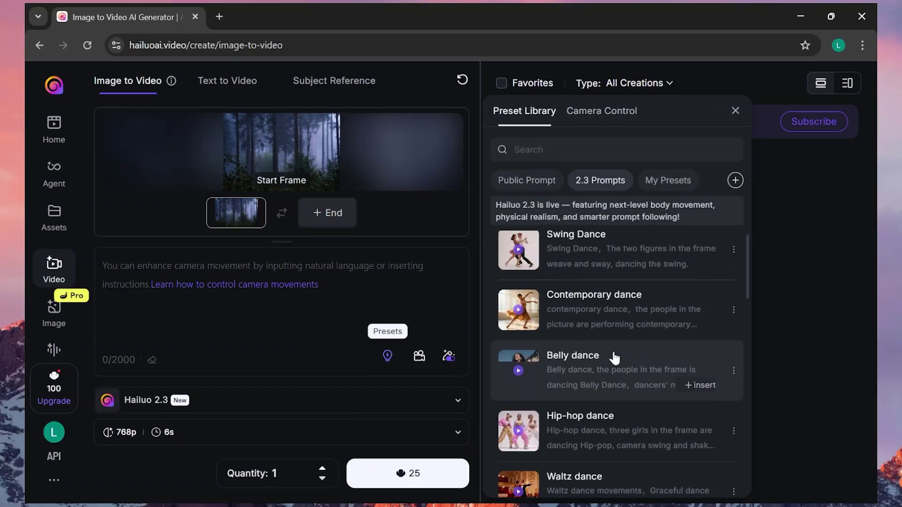
{"action": "scroll", "coordinate": [613, 356], "scroll_direction": "down", "scroll_amount": 3}
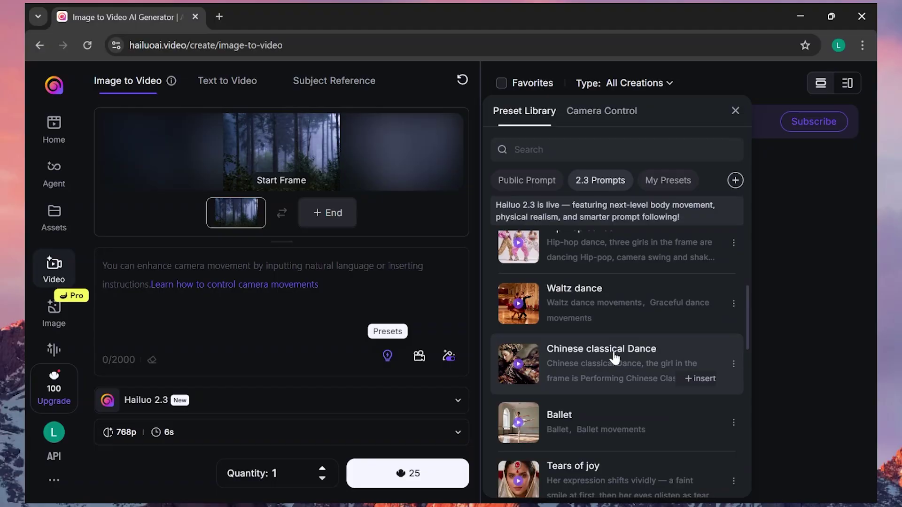
{"action": "scroll", "coordinate": [592, 427], "scroll_direction": "down", "scroll_amount": 4}
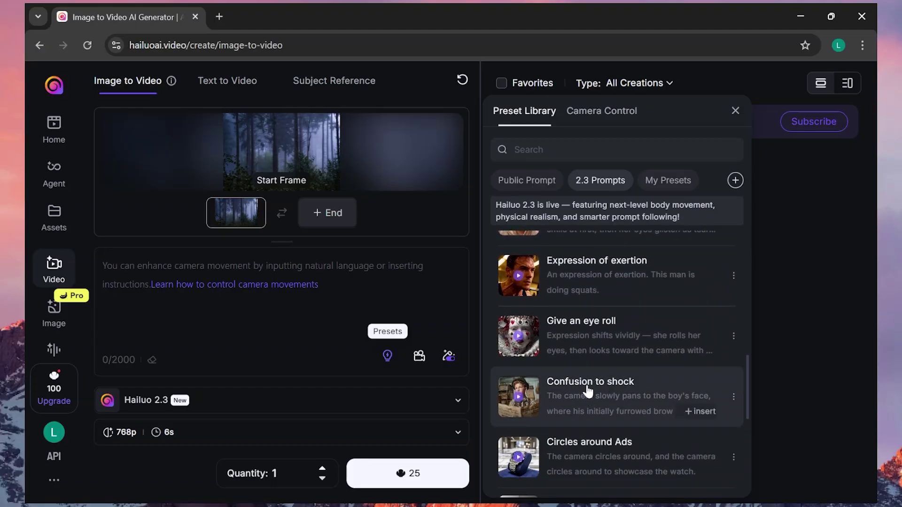
{"action": "left_click", "coordinate": [606, 113]}
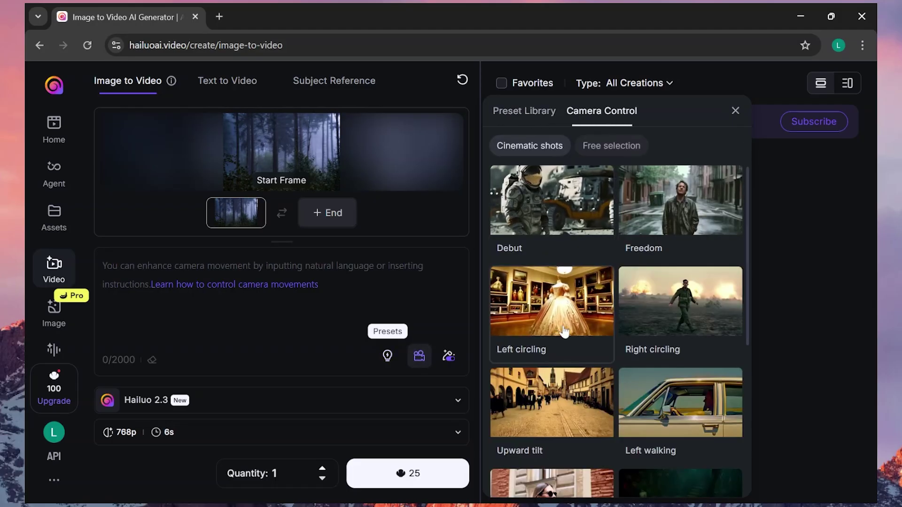
{"action": "scroll", "coordinate": [671, 322], "scroll_direction": "down", "scroll_amount": 5}
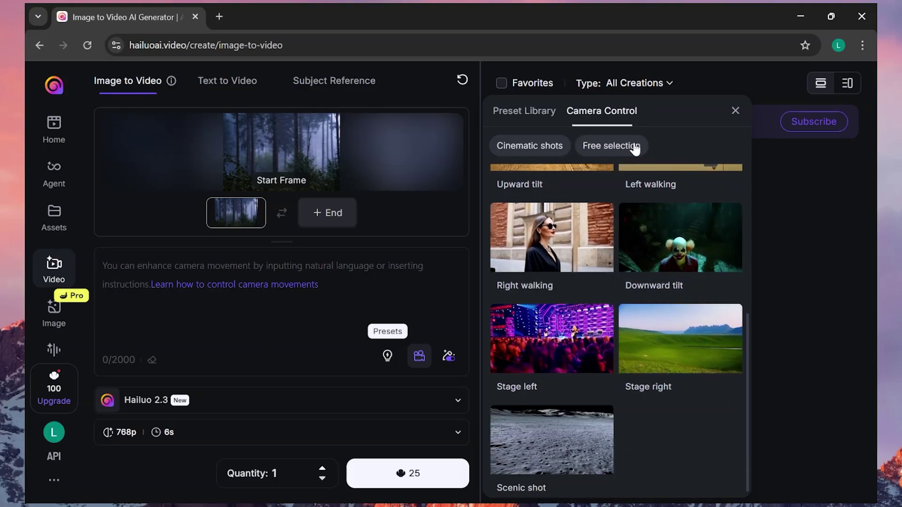
{"action": "left_click", "coordinate": [609, 146]}
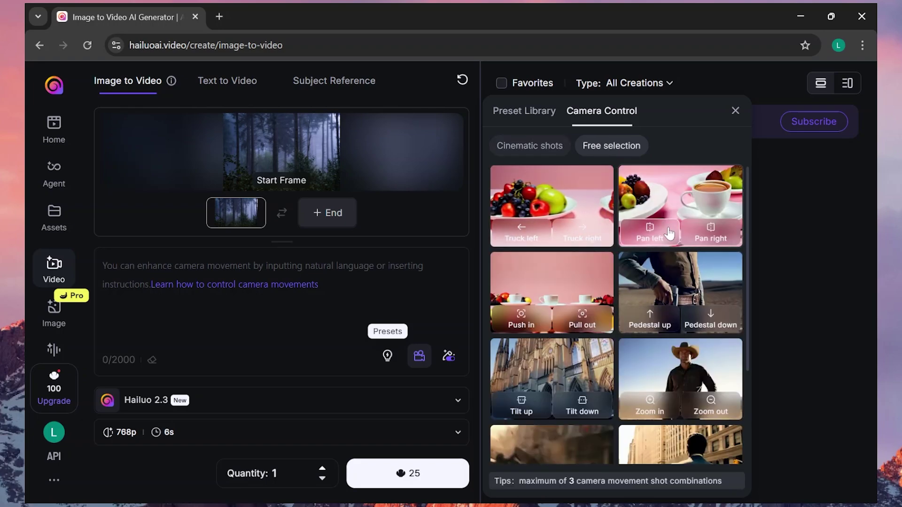
{"action": "scroll", "coordinate": [696, 329], "scroll_direction": "down", "scroll_amount": 3}
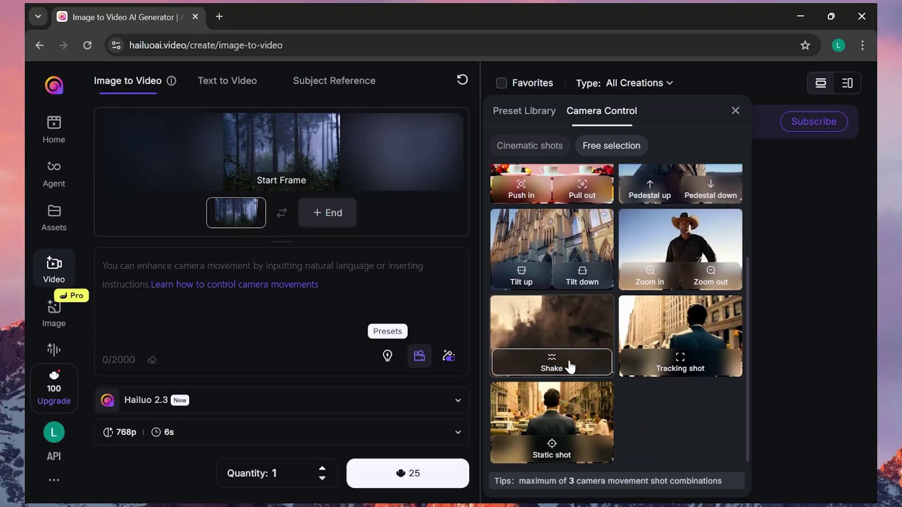
Step: Add the Upward tilt cinematic shot to the prompt and close the preset library
{"action": "left_click", "coordinate": [535, 147]}
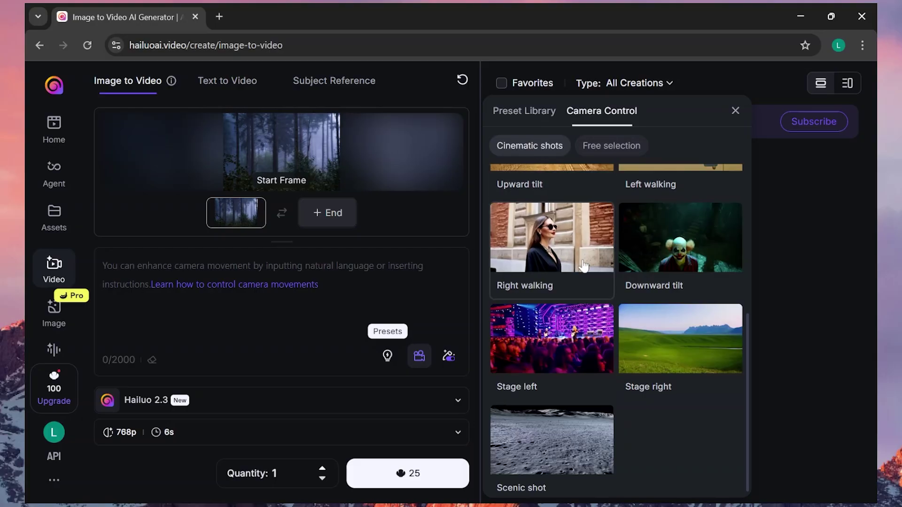
{"action": "scroll", "coordinate": [549, 223], "scroll_direction": "up", "scroll_amount": 5}
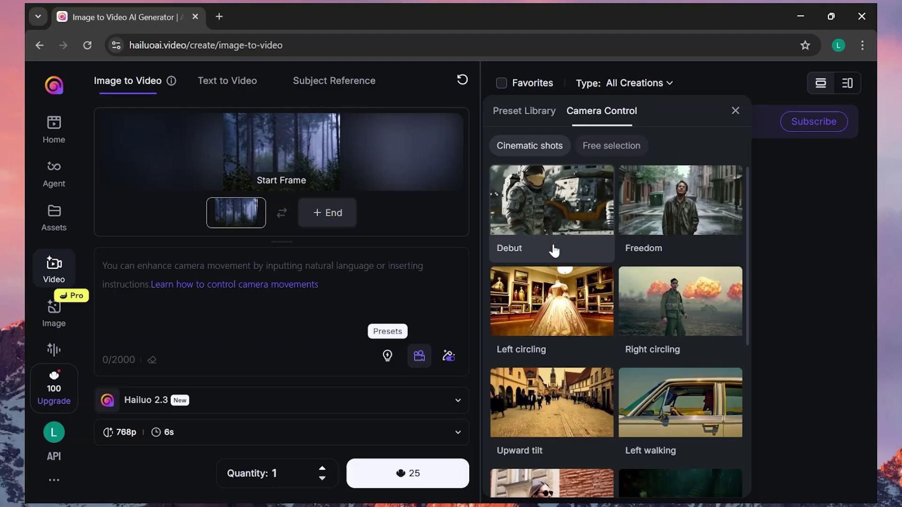
{"action": "scroll", "coordinate": [549, 225], "scroll_direction": "down", "scroll_amount": 3}
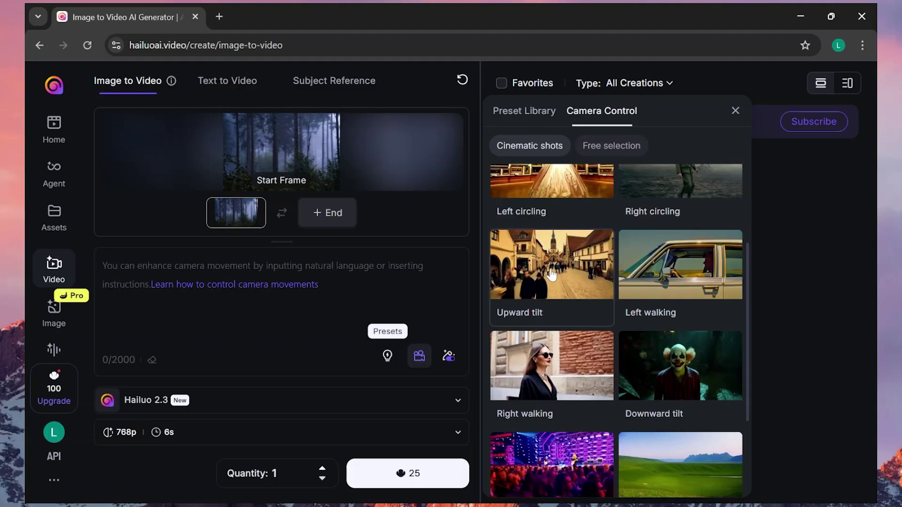
{"action": "left_click", "coordinate": [551, 275]}
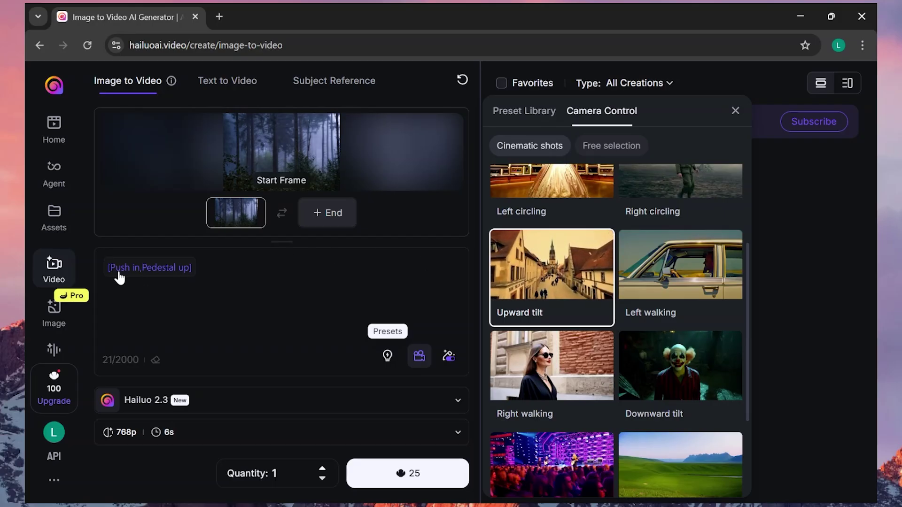
{"action": "left_click", "coordinate": [527, 117]}
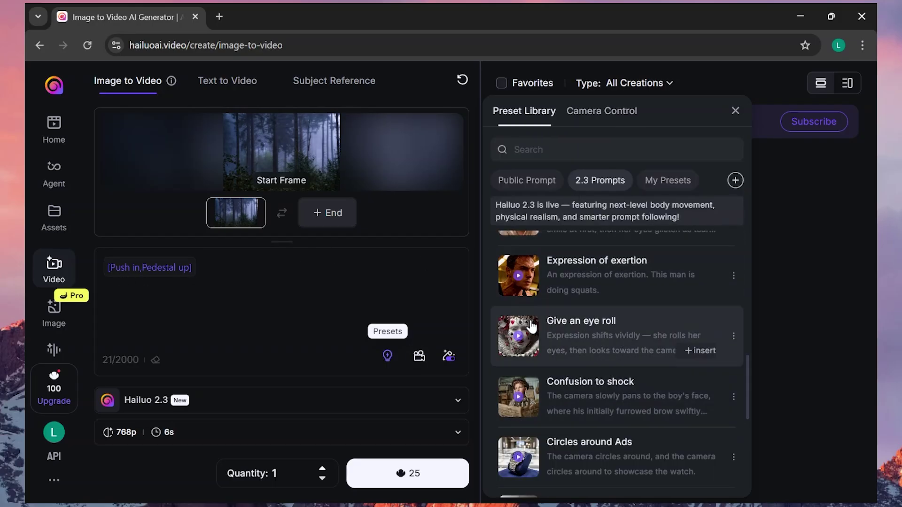
{"action": "scroll", "coordinate": [615, 375], "scroll_direction": "down", "scroll_amount": 2}
{"action": "left_click", "coordinate": [735, 111]}
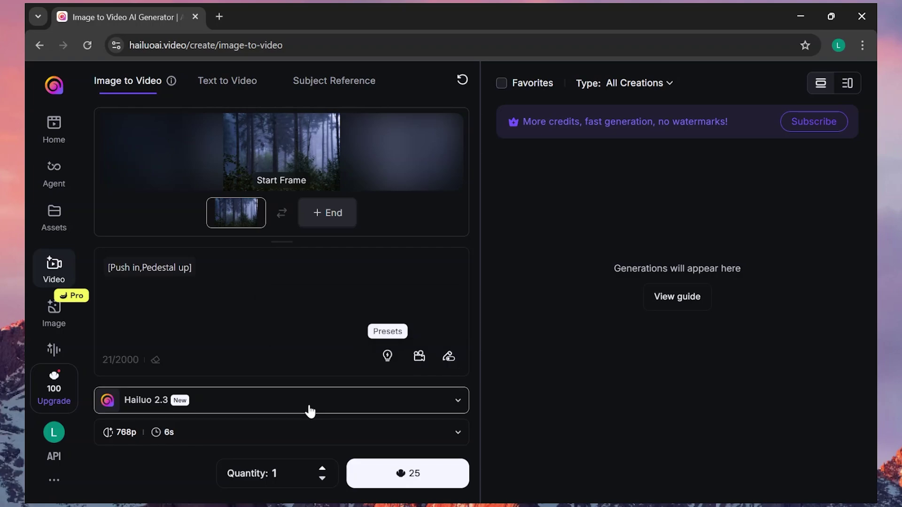
Step: Review the available video models and select Hailuo 2.3-Fast
{"action": "left_click", "coordinate": [221, 403]}
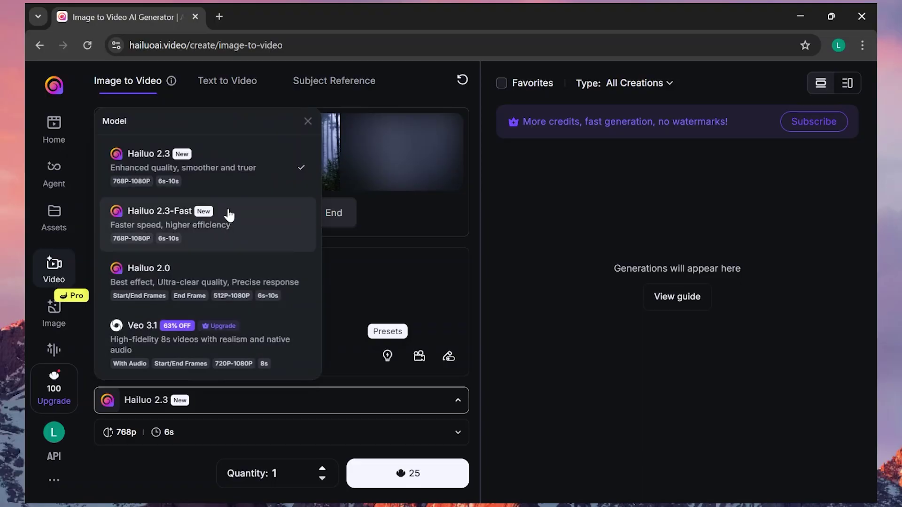
{"action": "scroll", "coordinate": [229, 342], "scroll_direction": "down", "scroll_amount": 4}
{"action": "scroll", "coordinate": [230, 341], "scroll_direction": "down", "scroll_amount": 2}
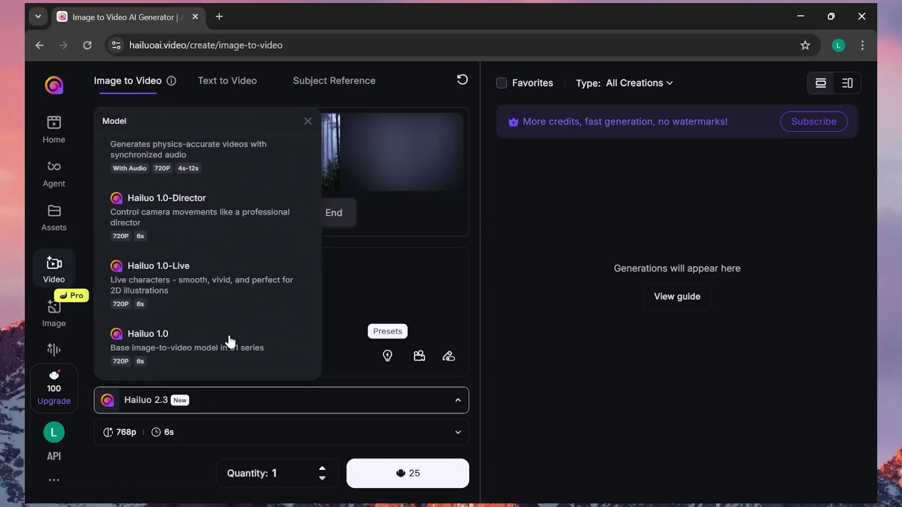
{"action": "scroll", "coordinate": [246, 218], "scroll_direction": "up", "scroll_amount": 10}
{"action": "scroll", "coordinate": [246, 217], "scroll_direction": "down", "scroll_amount": 10}
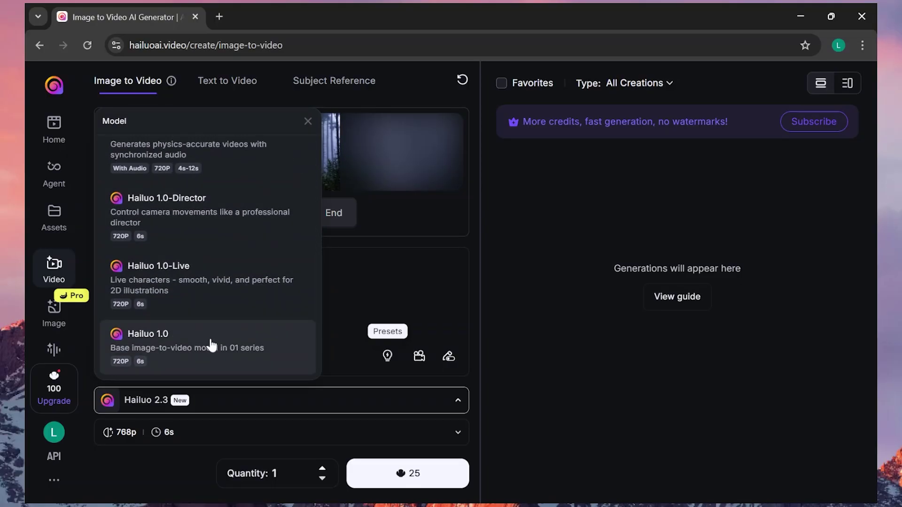
{"action": "scroll", "coordinate": [210, 328], "scroll_direction": "up", "scroll_amount": 5}
{"action": "scroll", "coordinate": [210, 331], "scroll_direction": "up", "scroll_amount": 2}
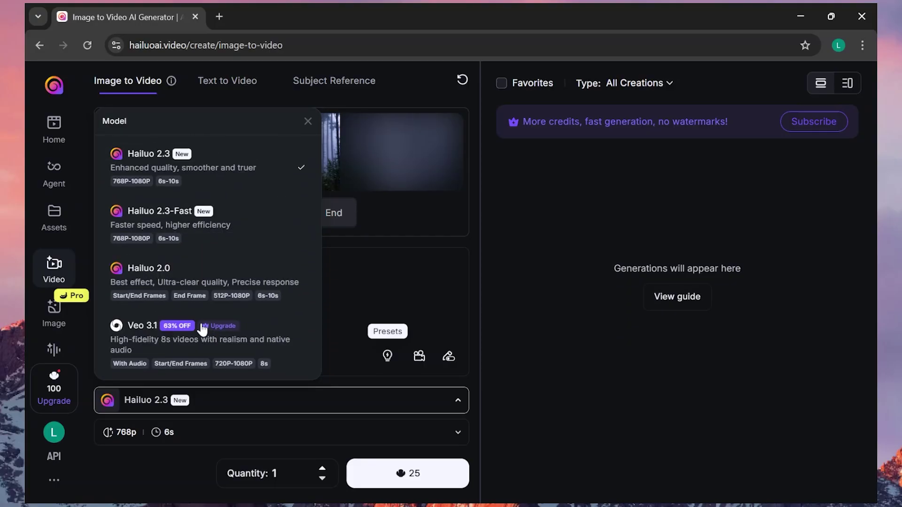
{"action": "scroll", "coordinate": [179, 338], "scroll_direction": "down", "scroll_amount": 4}
{"action": "scroll", "coordinate": [206, 310], "scroll_direction": "up", "scroll_amount": 4}
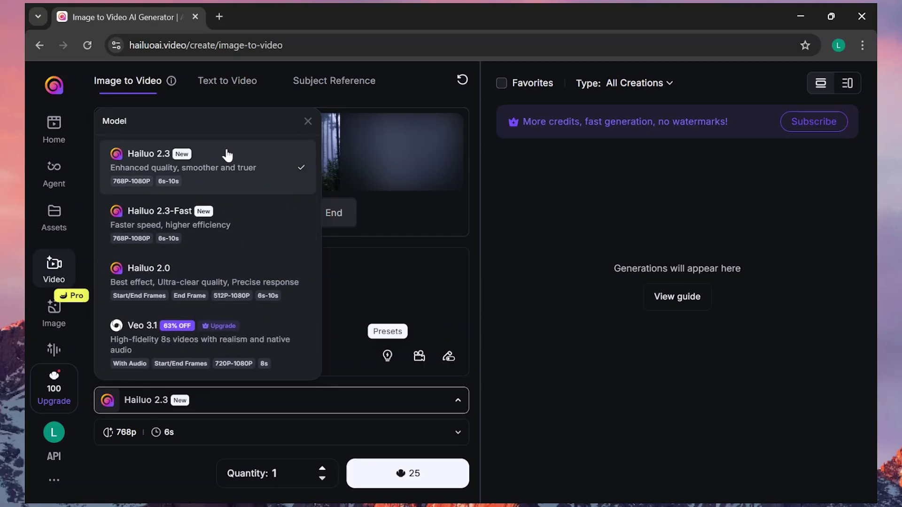
{"action": "left_click", "coordinate": [246, 221]}
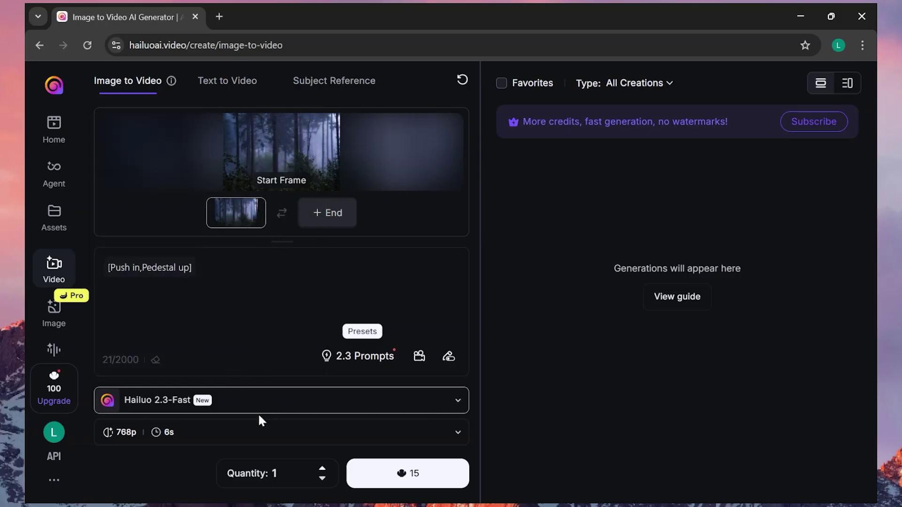
Step: Check the 1080p resolution and 10s duration options, and generate the video at 768p and 6s
{"action": "left_click", "coordinate": [221, 440]}
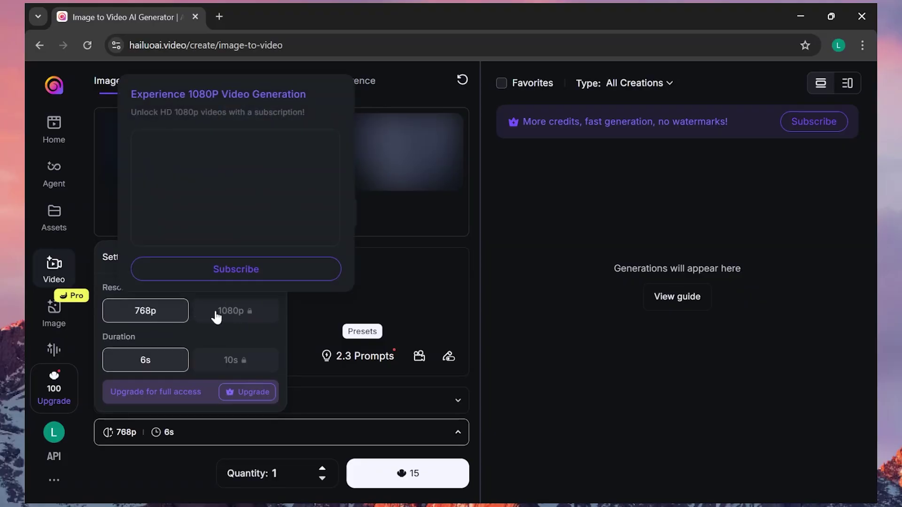
{"action": "mouse_move", "coordinate": [231, 316]}
{"action": "mouse_move", "coordinate": [221, 366]}
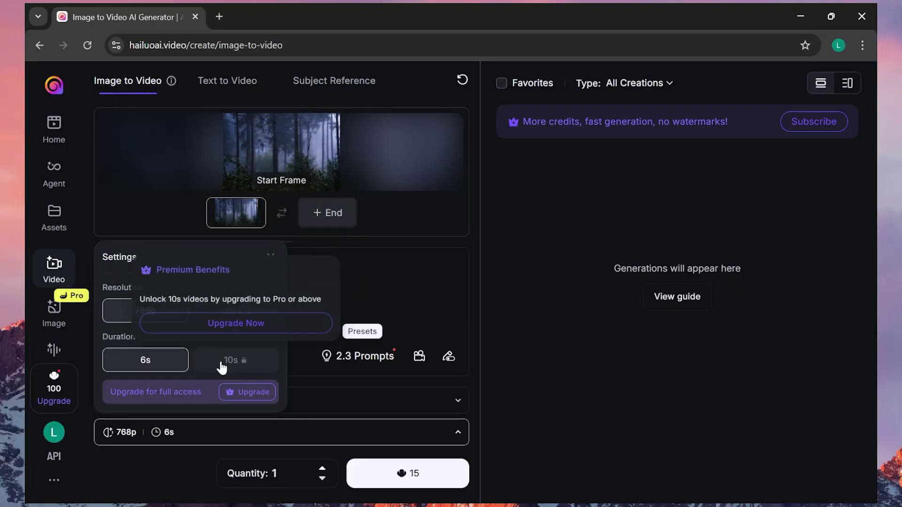
{"action": "left_click", "coordinate": [252, 436]}
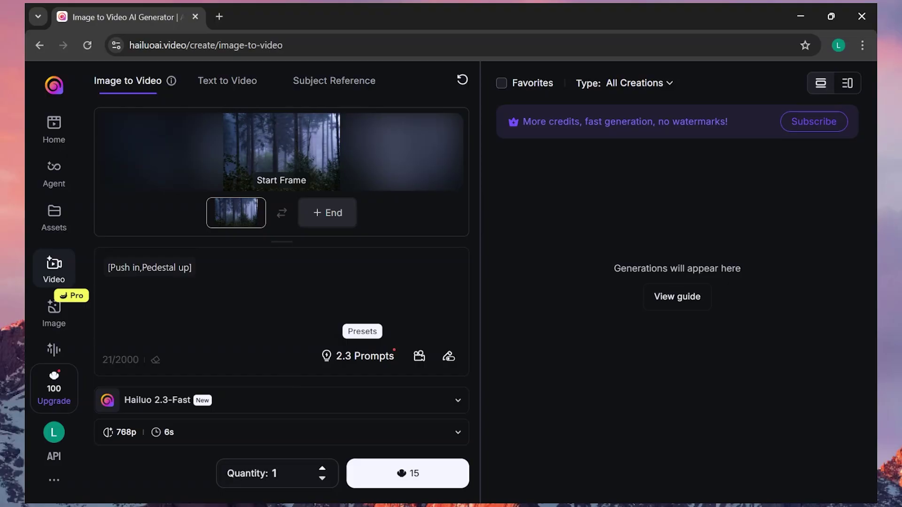
{"action": "left_click", "coordinate": [399, 476]}
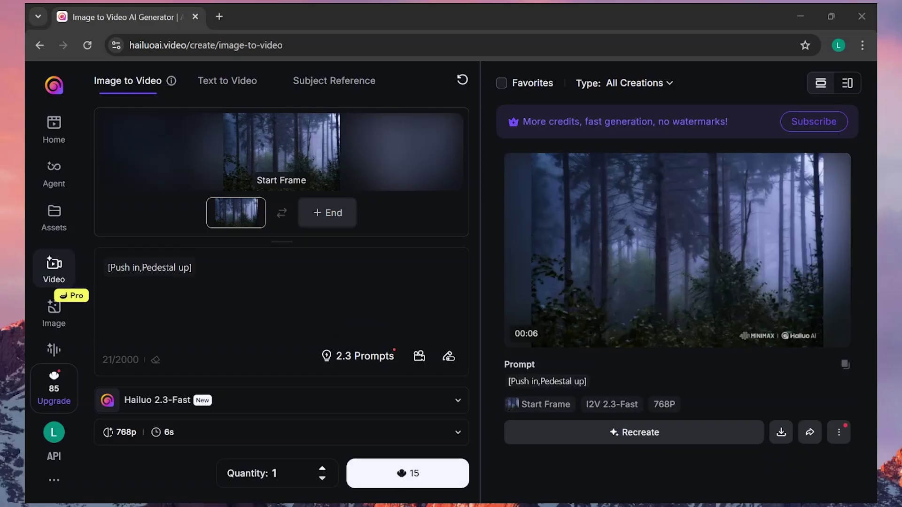
Step: Open the generated forest video in its detail view and download it
{"action": "left_click", "coordinate": [680, 257]}
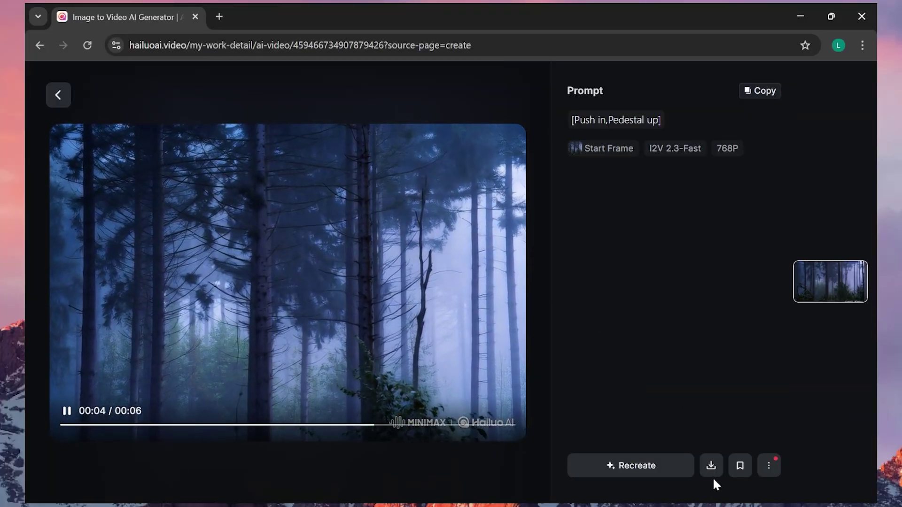
{"action": "left_click", "coordinate": [711, 471]}
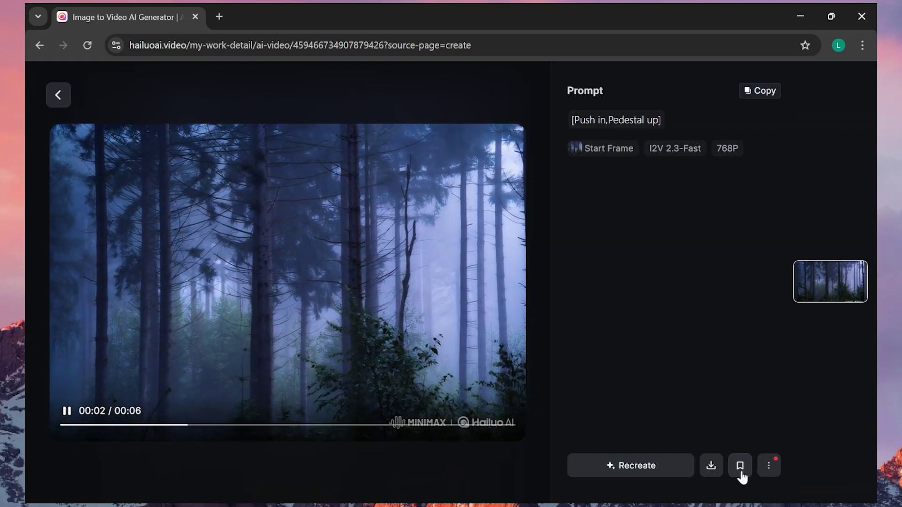
{"action": "mouse_move", "coordinate": [768, 467]}
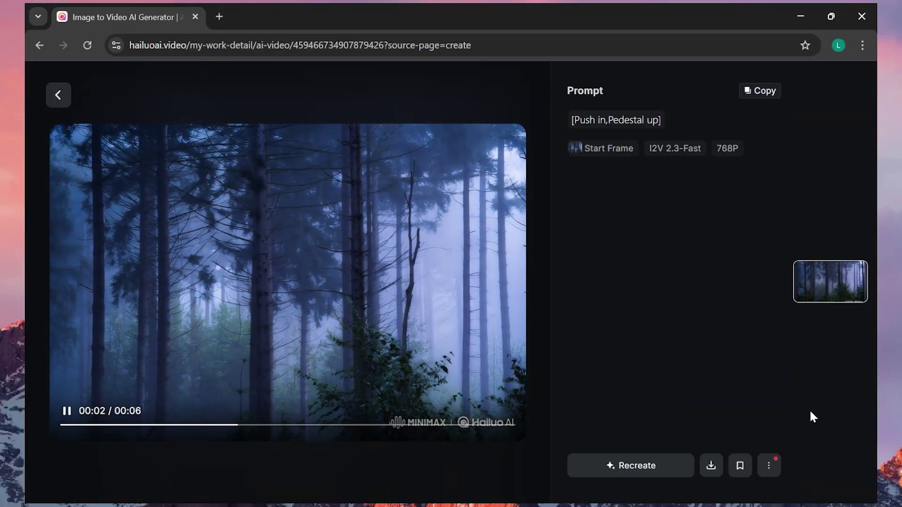
Step: Return to the creation page and enter a Text to Video prompt describing a photorealistic futuristic city at dusk with a black-suited figure on a balcony
{"action": "left_click", "coordinate": [58, 95]}
{"action": "left_click", "coordinate": [221, 93]}
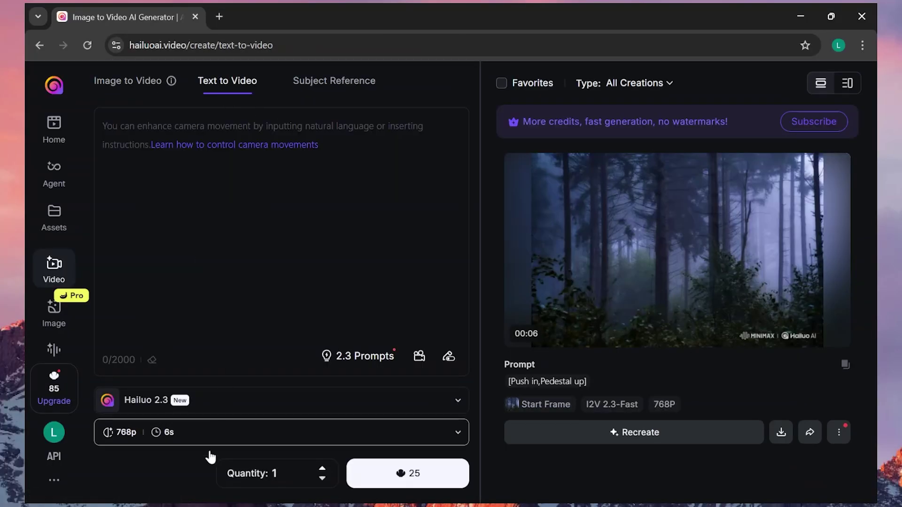
{"action": "type", "text": "Create a photorealistic futuristic city video set at dusk or early night with ultra realistic architecture, glass skyscrapers, illuminated windows, subtle neon accents, and natural atmospheric depth. A single human subject in black suit stands in the foreground on a balcony or elevated platform, calmly observing the city, conveying a sense of wonder and quiet determination through posture and subtle facial expression. The environment feels lived in with realistic traffic flow, distant movement, soft haze, and accurate light reflections. Include gentle camera movements such as a slow push forward, slight vertical drift, and minimal parallax between foreground and background, while intentionally leaving camera style, motion intensity, and cinematic presets open for customization. Focus on realistic lighting physics, natural shadows, true to life textures, and smooth motion to ensure the scene feels grounded and cinematic rather than stylized CGI."}
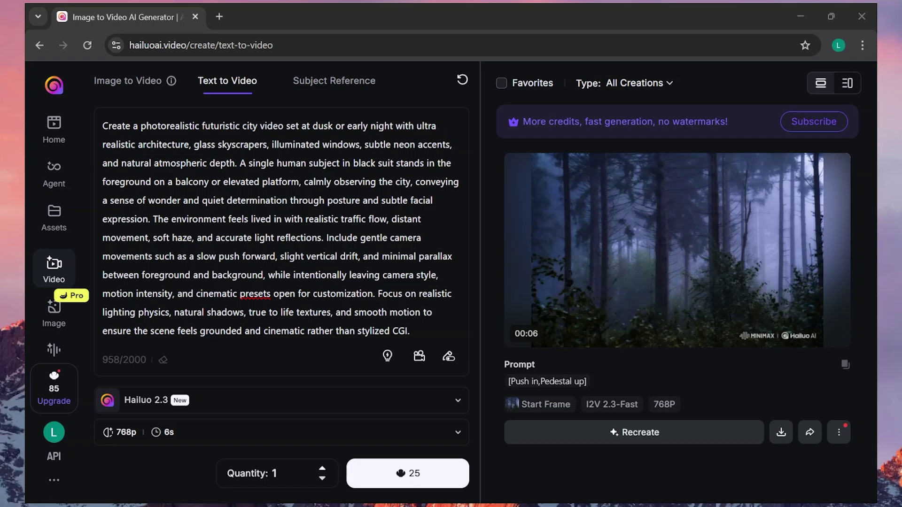
Step: Select the camera-movement sentence in the prompt and insert the saved "camera motion" preset from My Presets over it
{"action": "left_click", "coordinate": [327, 238]}
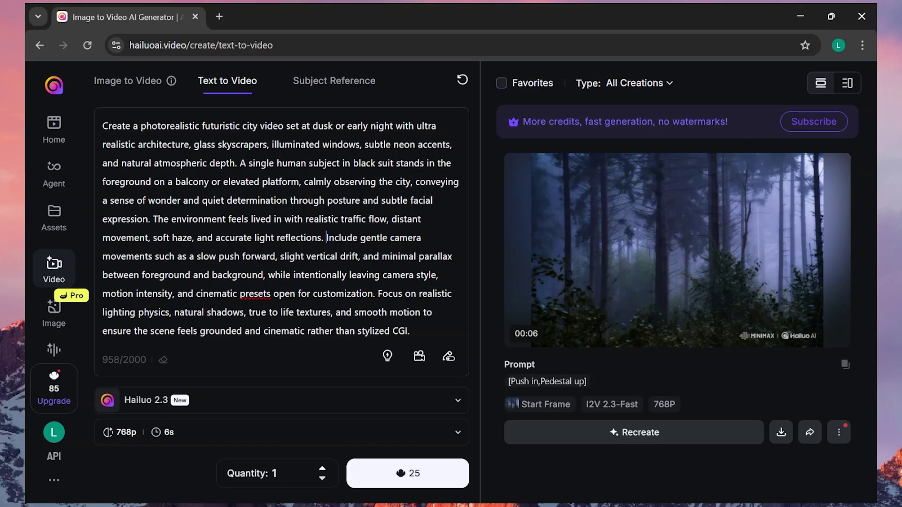
{"action": "left_click_drag", "start_coordinate": [327, 237], "coordinate": [373, 293]}
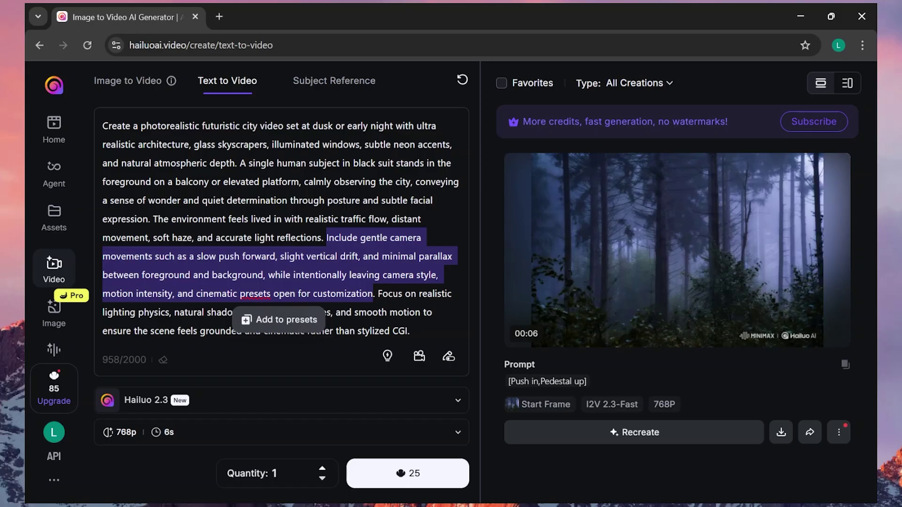
{"action": "left_click", "coordinate": [387, 358]}
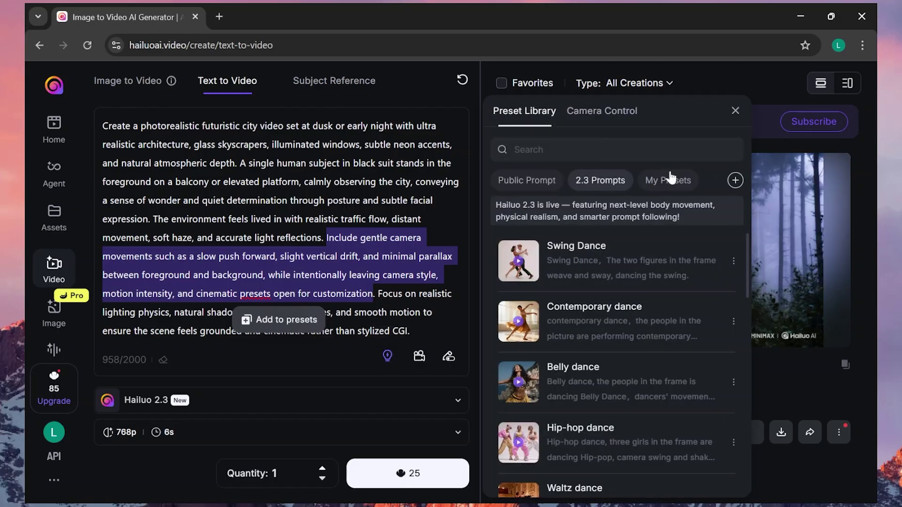
{"action": "left_click", "coordinate": [665, 183]}
{"action": "mouse_move", "coordinate": [579, 229]}
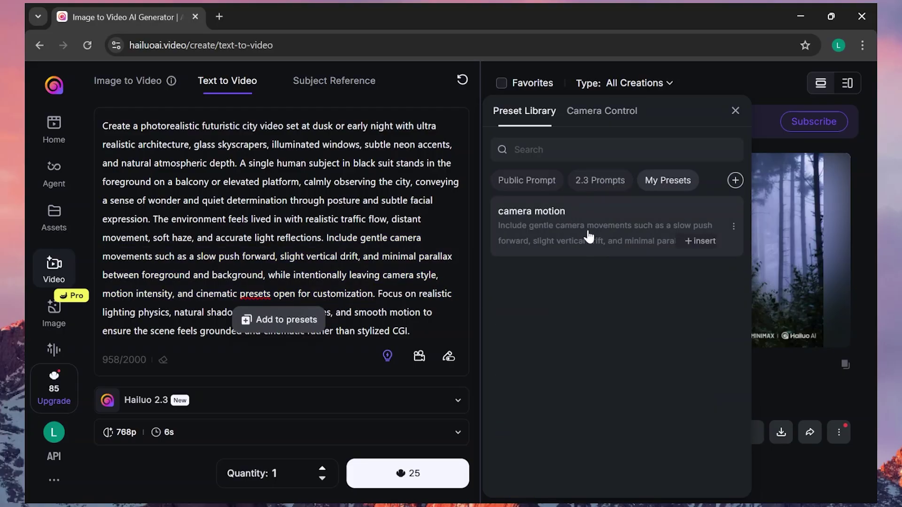
{"action": "mouse_move", "coordinate": [558, 250]}
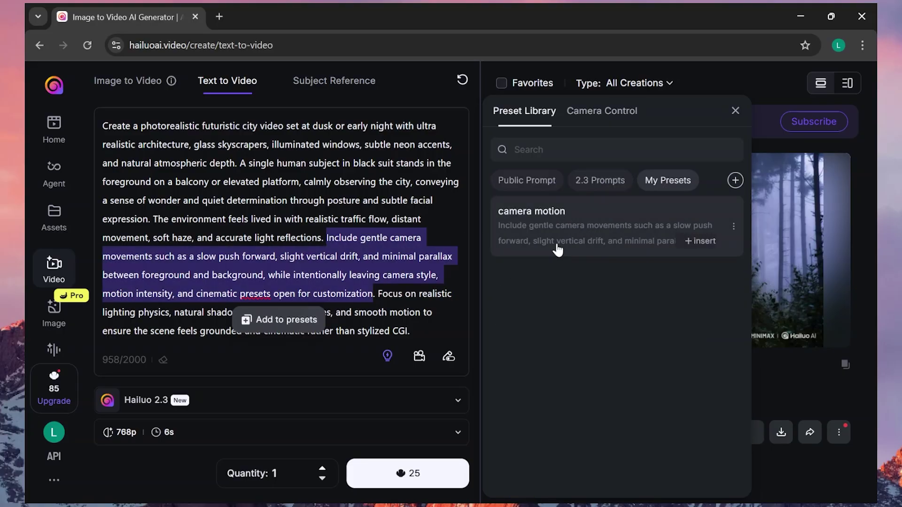
{"action": "left_click", "coordinate": [700, 241]}
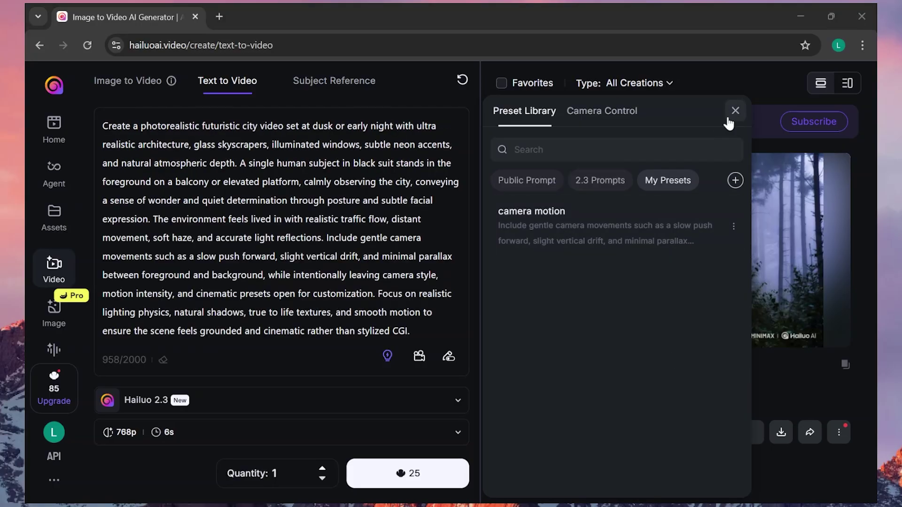
{"action": "left_click", "coordinate": [727, 118]}
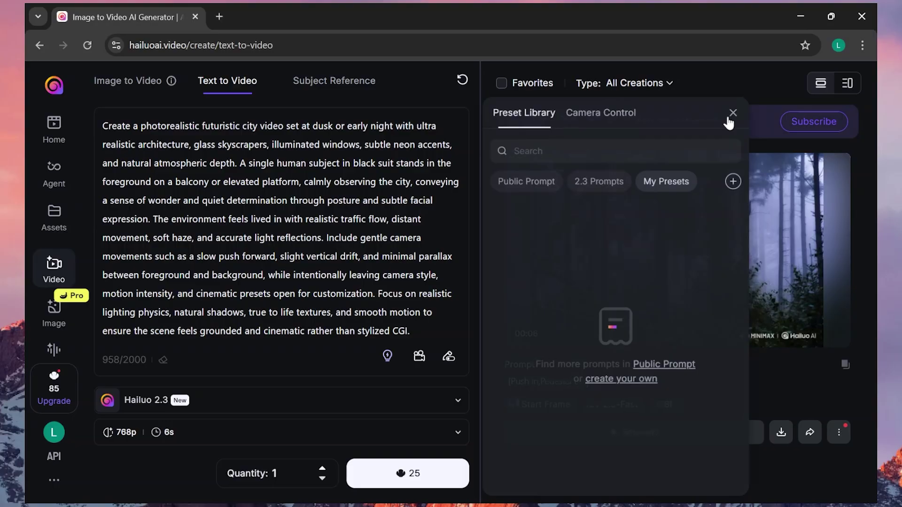
Step: Review the video models, generate the city video with Hailuo 2.3 at 768p and 6s, and open the result in its detail view
{"action": "left_click", "coordinate": [242, 405]}
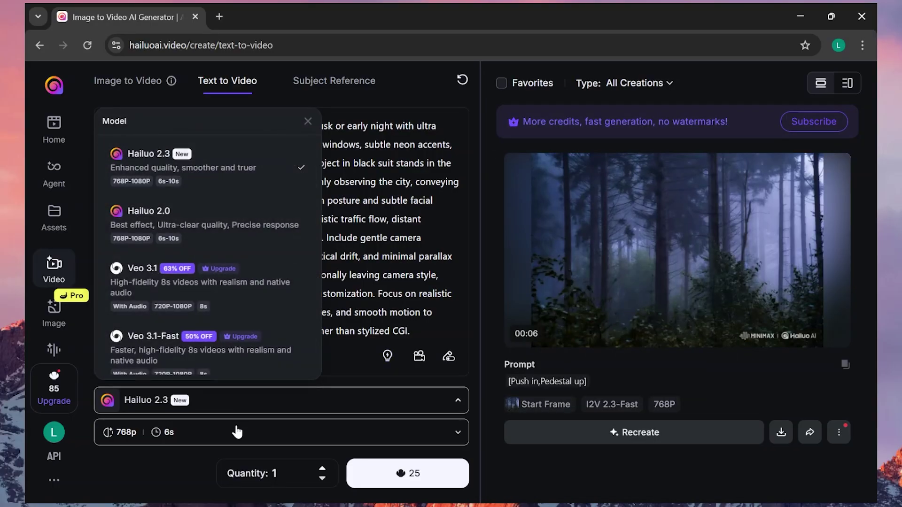
{"action": "left_click", "coordinate": [193, 457]}
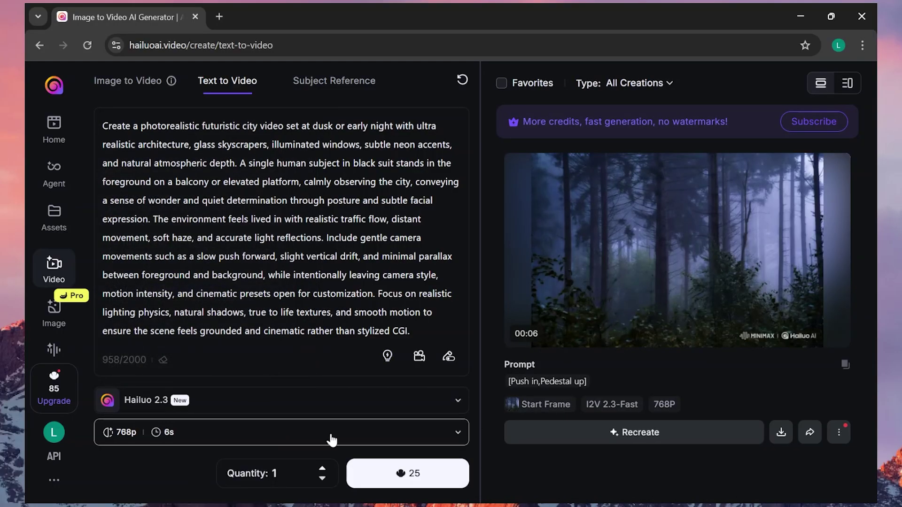
{"action": "left_click", "coordinate": [419, 484]}
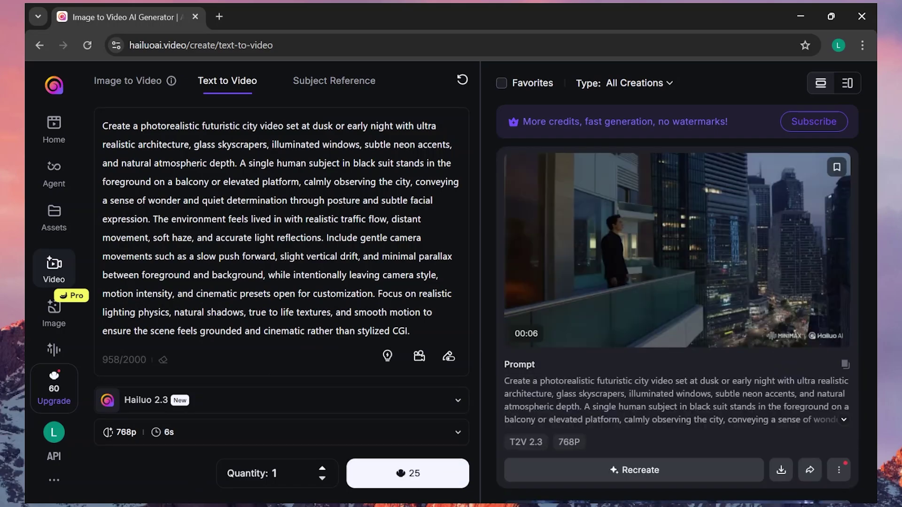
{"action": "left_click", "coordinate": [648, 292]}
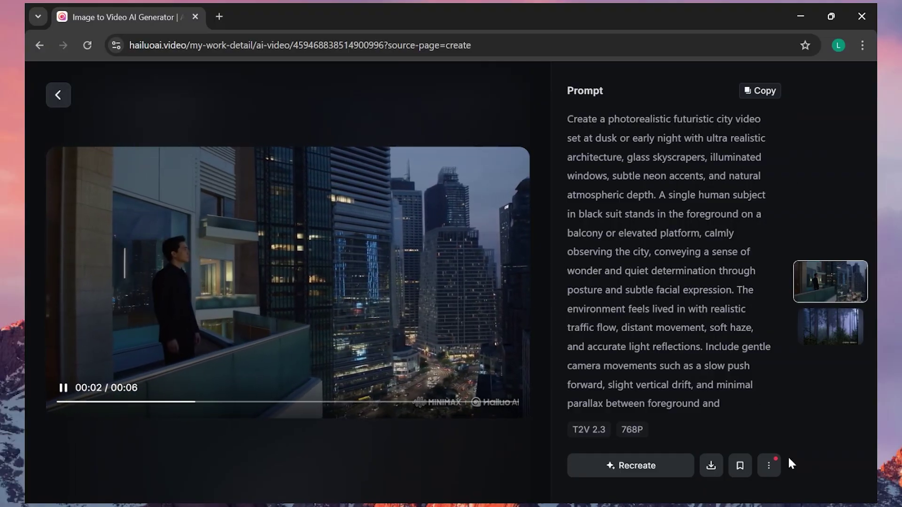
Step: Return to the creation page, switch to Subject Reference, and accept its terms of use
{"action": "left_click", "coordinate": [50, 93]}
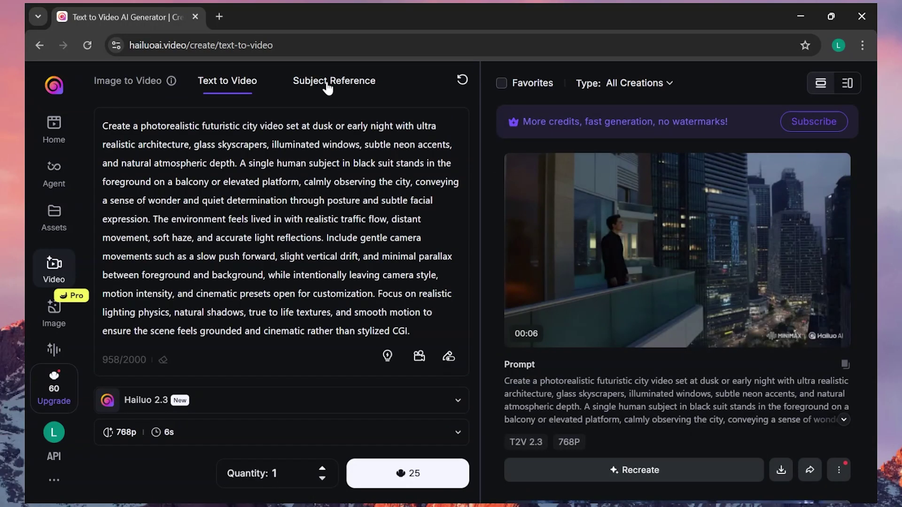
{"action": "left_click", "coordinate": [328, 85]}
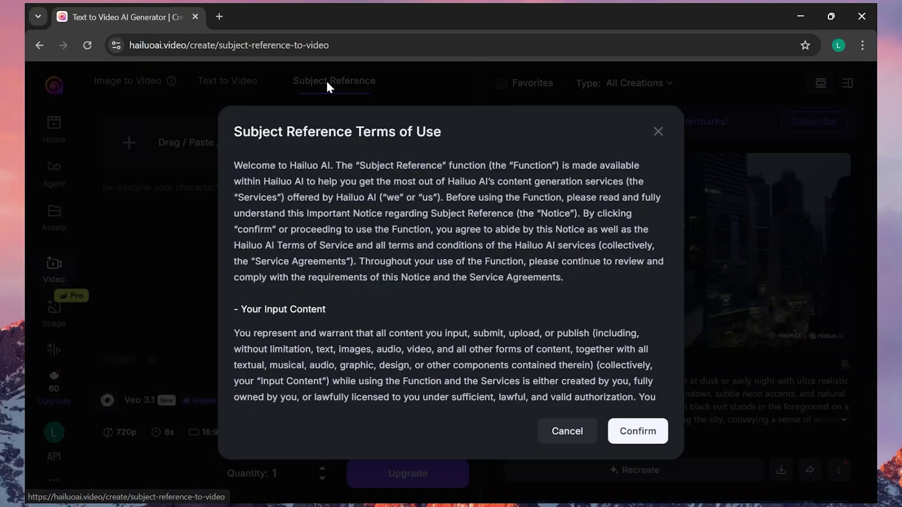
{"action": "left_click", "coordinate": [632, 441]}
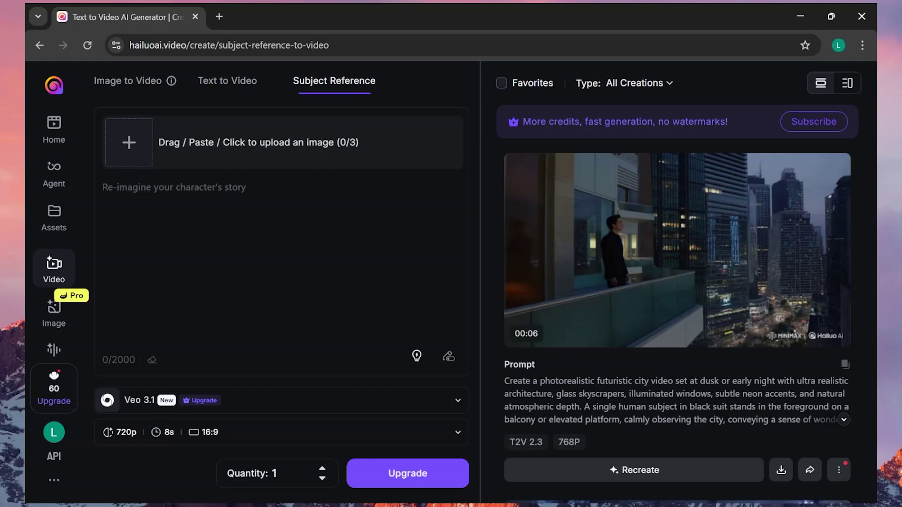
Step: Upload the image of a person in a pink top from Downloads as the first reference image
{"action": "left_click", "coordinate": [131, 145]}
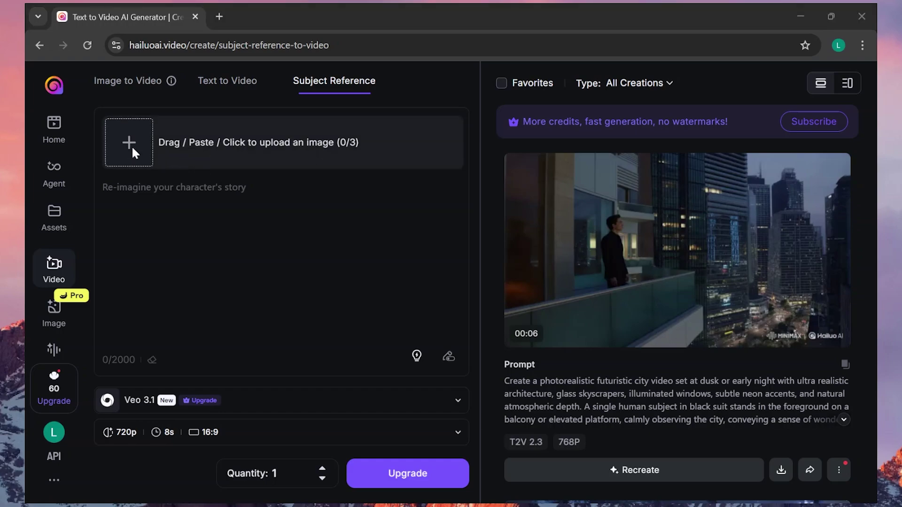
{"action": "scroll", "coordinate": [503, 267], "scroll_direction": "down", "scroll_amount": 5}
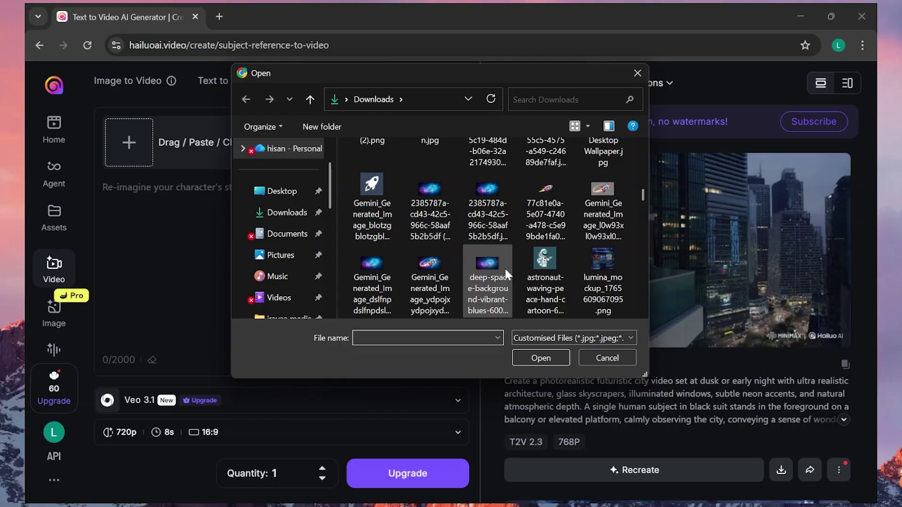
{"action": "scroll", "coordinate": [470, 242], "scroll_direction": "down", "scroll_amount": 3}
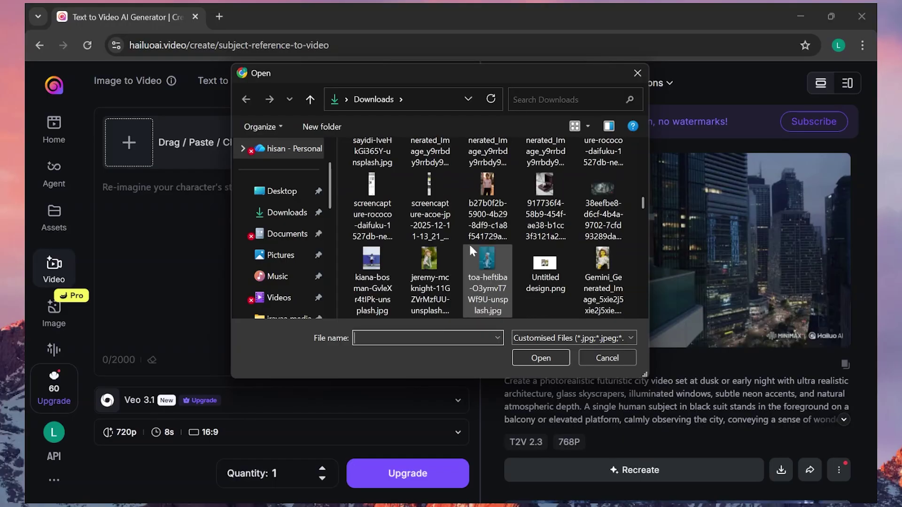
{"action": "left_click", "coordinate": [469, 241]}
{"action": "left_click", "coordinate": [550, 357]}
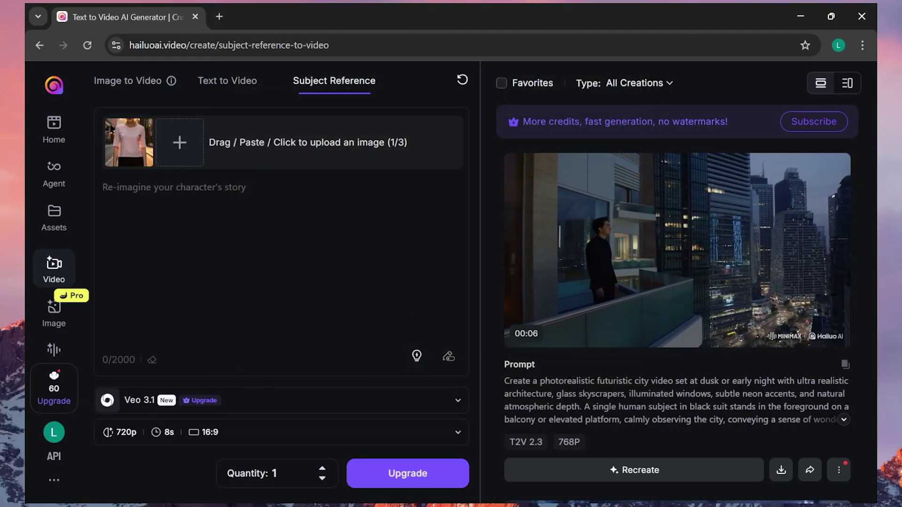
Step: Enter a prompt for a photorealistic golden-hour city video with a person on a balcony, and add a face portrait as second reference image
{"action": "key", "text": "ctrl+v"}
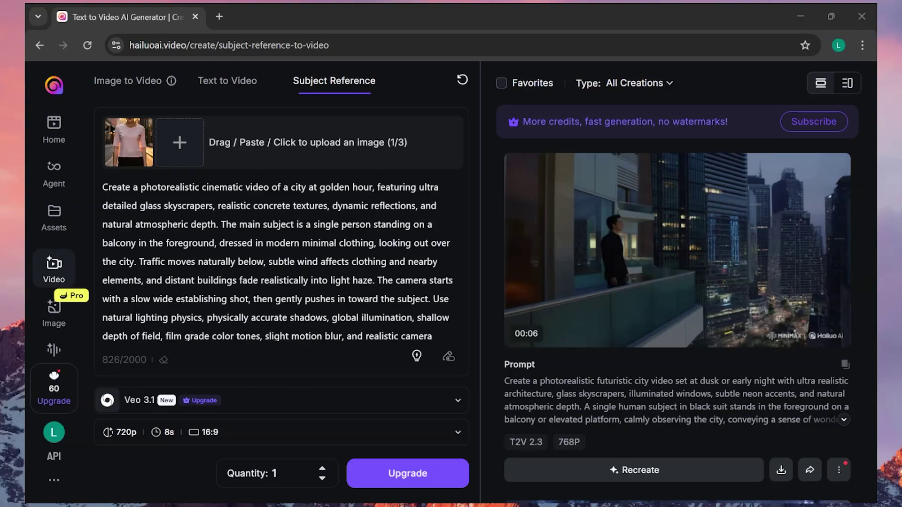
{"action": "mouse_move", "coordinate": [121, 158]}
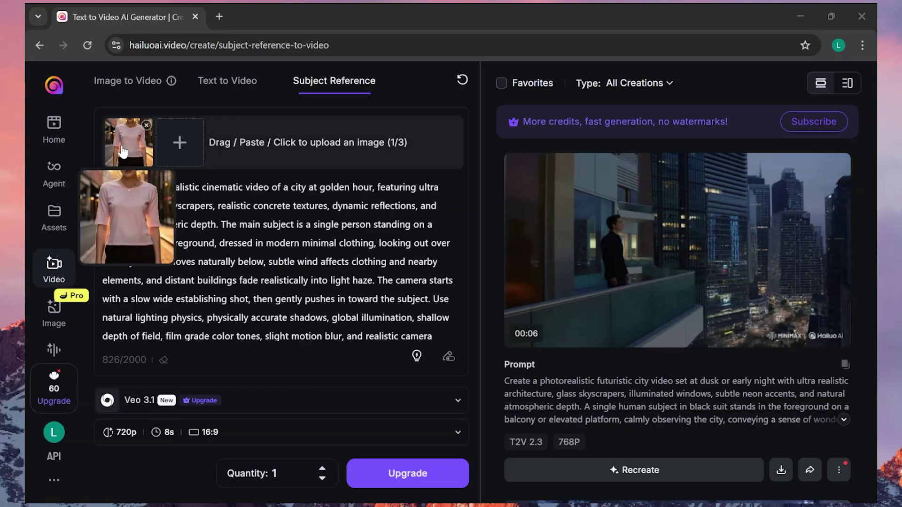
{"action": "key", "text": "ctrl+v"}
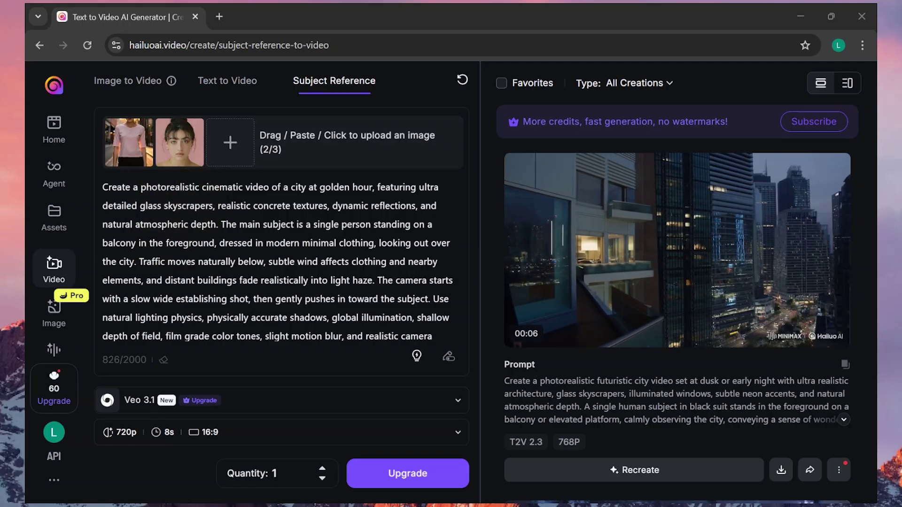
Step: Change the model to Hailuo 1.0 and set the face portrait with the pink background as the reference character
{"action": "left_click", "coordinate": [247, 401]}
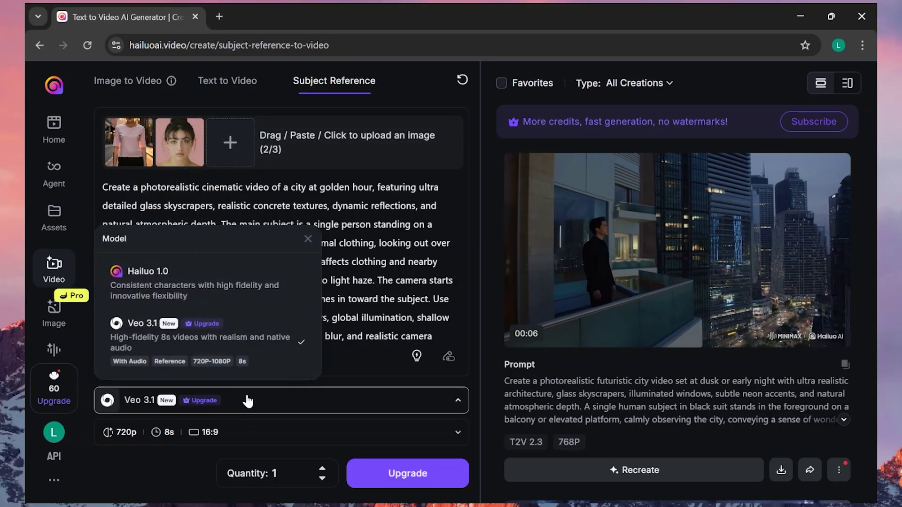
{"action": "left_click", "coordinate": [169, 287]}
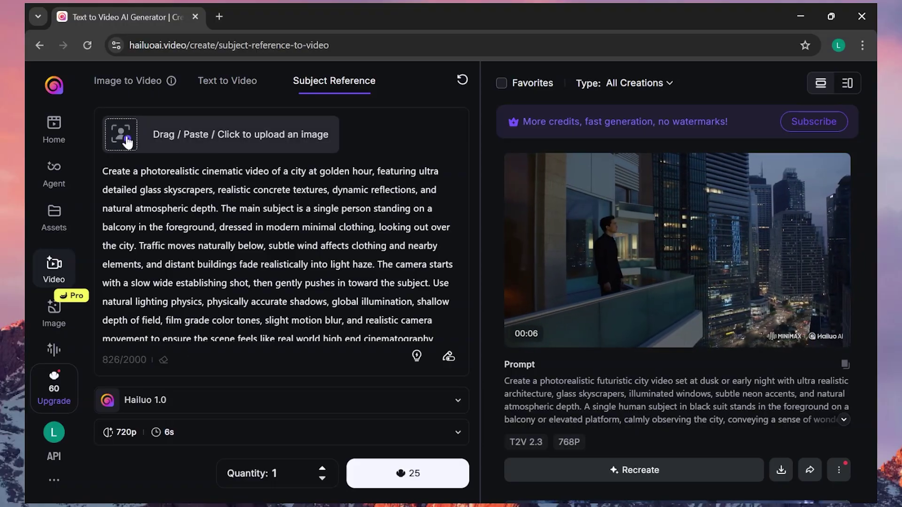
{"action": "left_click", "coordinate": [123, 137]}
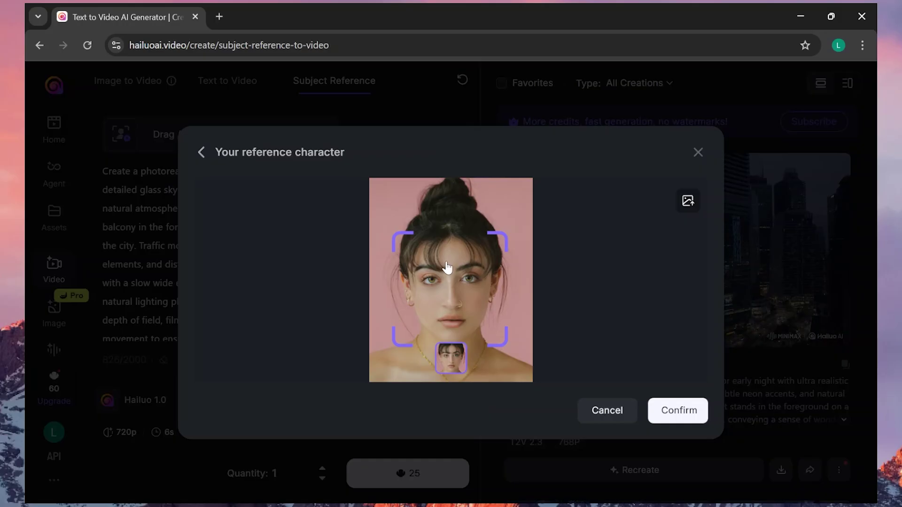
{"action": "left_click", "coordinate": [678, 411]}
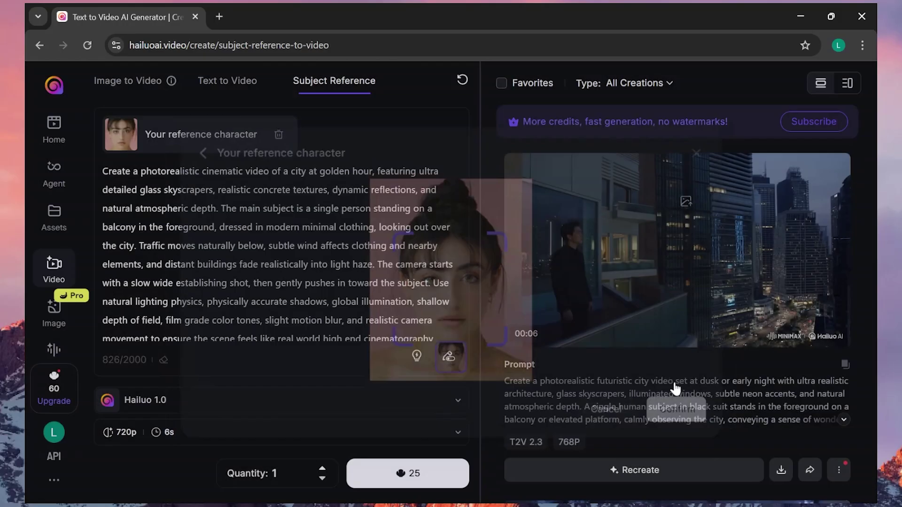
Step: Check the full golden-hour prompt and generate the reference character video with Hailuo 1.0 at 720p and 6s
{"action": "scroll", "coordinate": [278, 253], "scroll_direction": "down", "scroll_amount": 2}
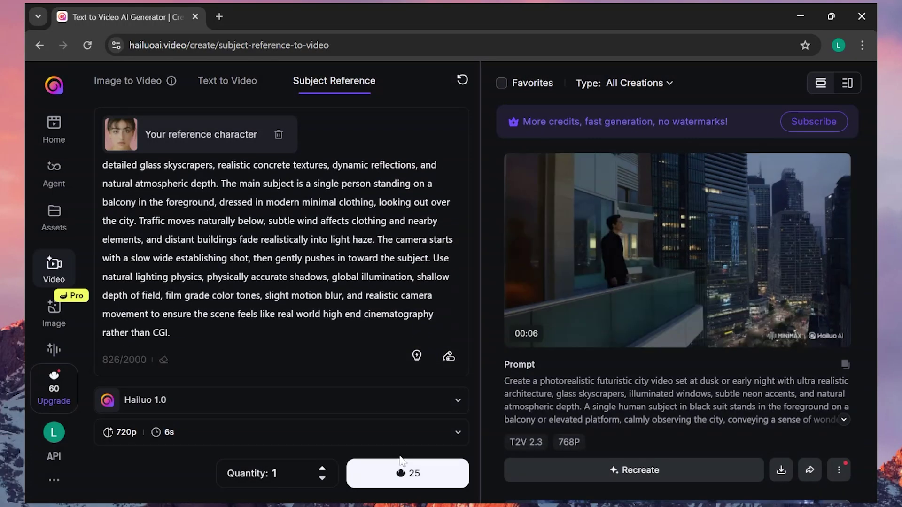
{"action": "left_click", "coordinate": [403, 481]}
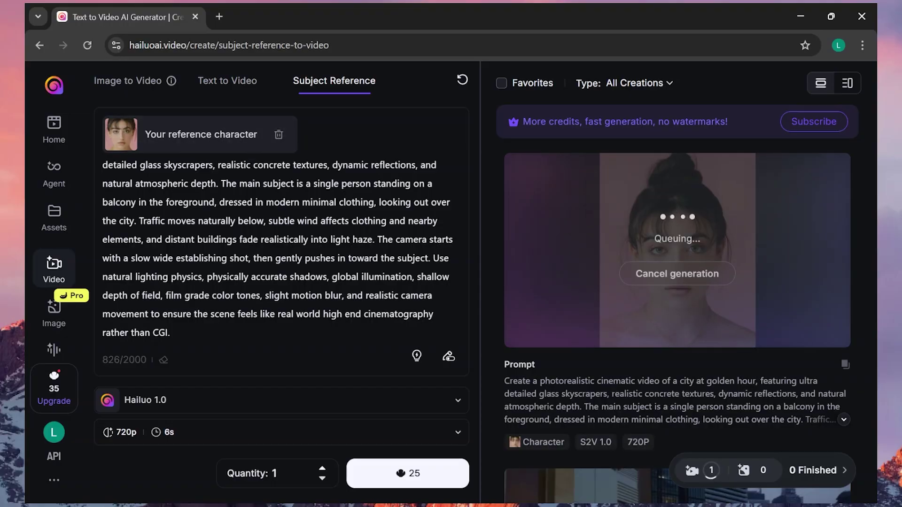
{"action": "scroll", "coordinate": [277, 251], "scroll_direction": "up", "scroll_amount": 1}
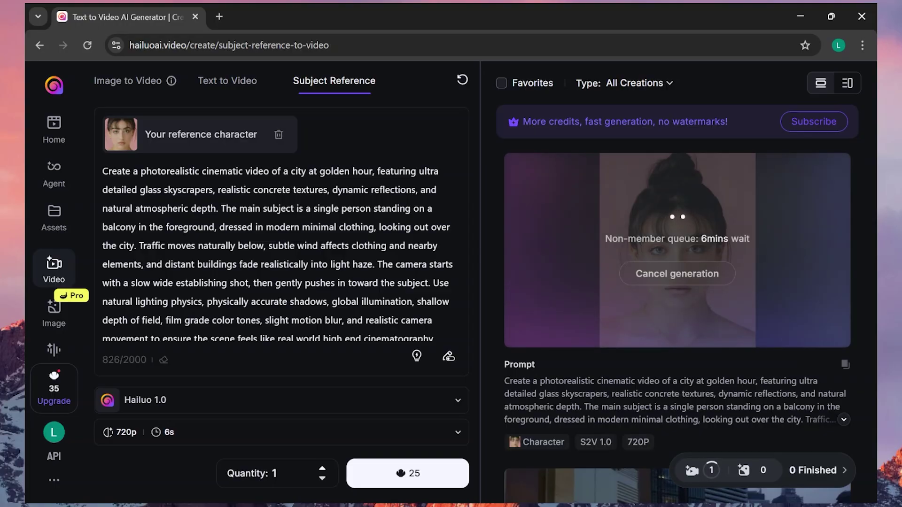
{"action": "scroll", "coordinate": [277, 254], "scroll_direction": "down", "scroll_amount": 1}
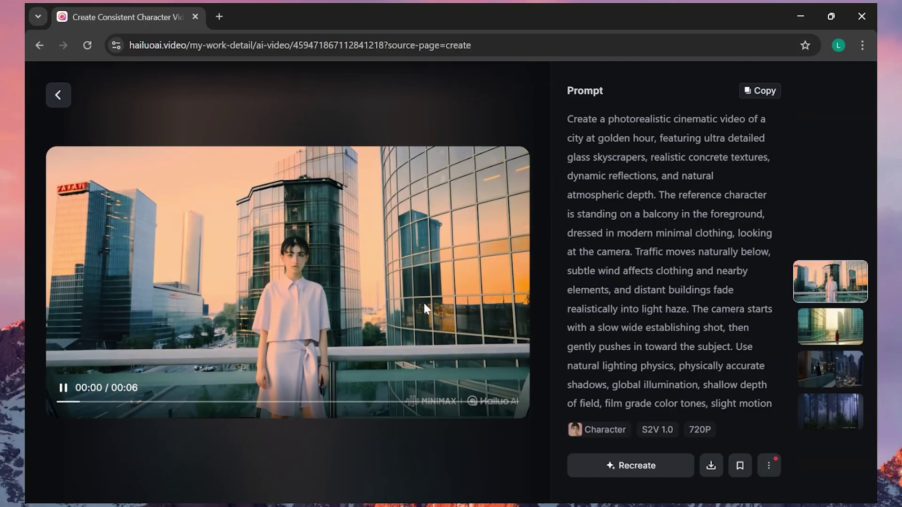
Step: Compare the two golden-hour character videos, download the one looking at the camera, and open its further options
{"action": "left_click", "coordinate": [830, 326]}
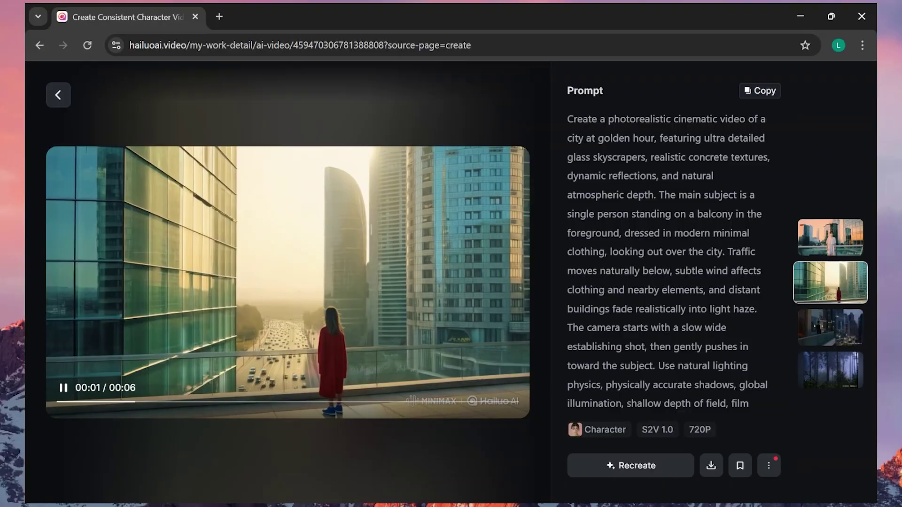
{"action": "left_click", "coordinate": [837, 230]}
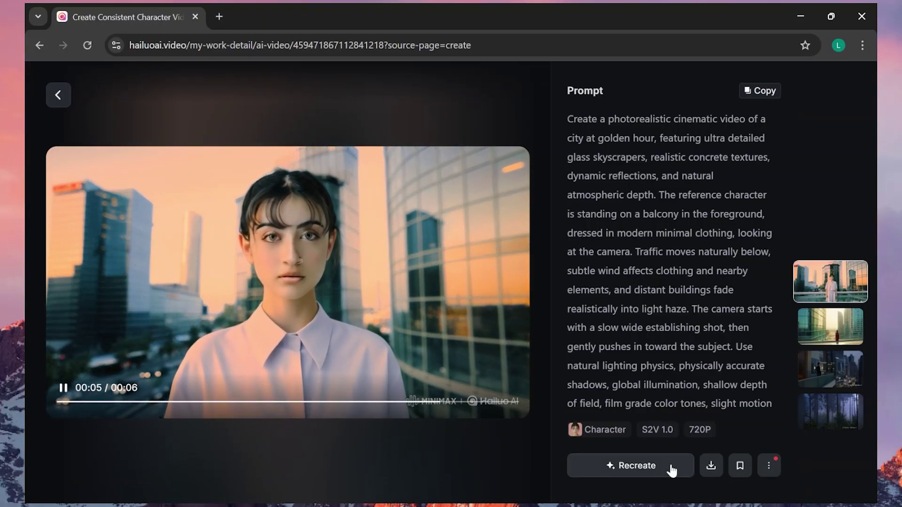
{"action": "left_click", "coordinate": [711, 468]}
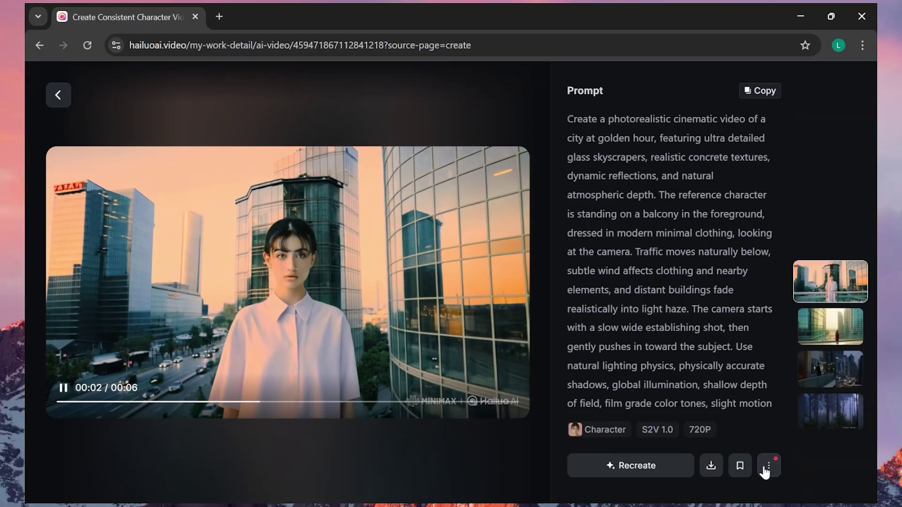
{"action": "left_click", "coordinate": [769, 467]}
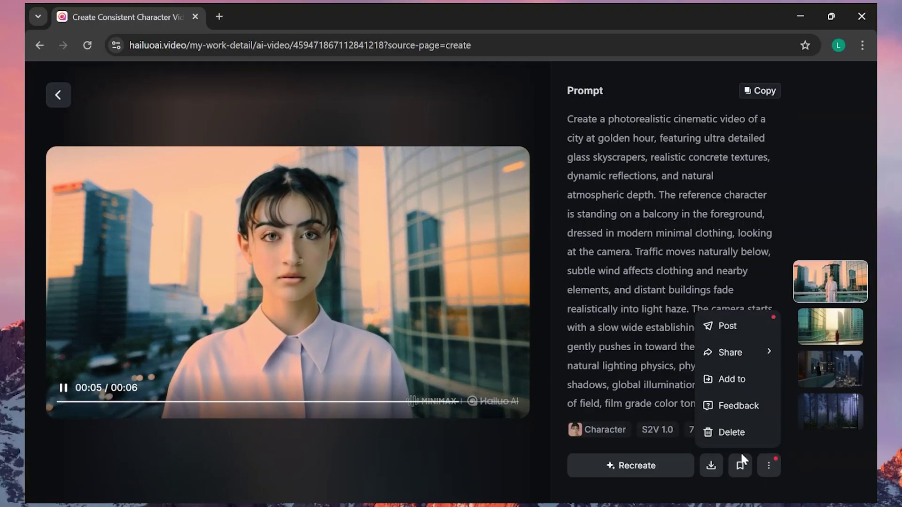